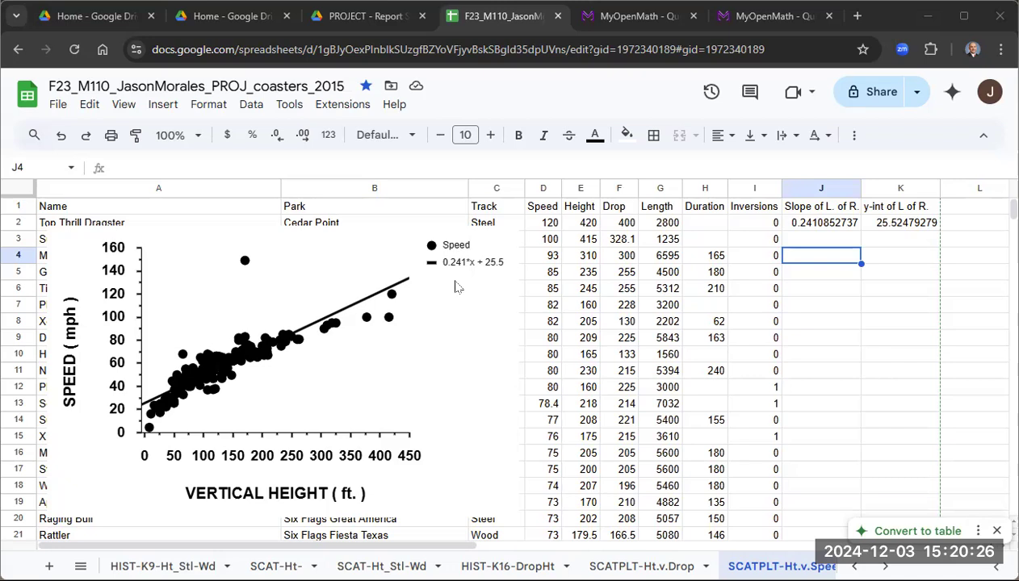
- Show the R² value for the Speed series trendline on the speed versus vertical height scatter plot
click(456, 286)
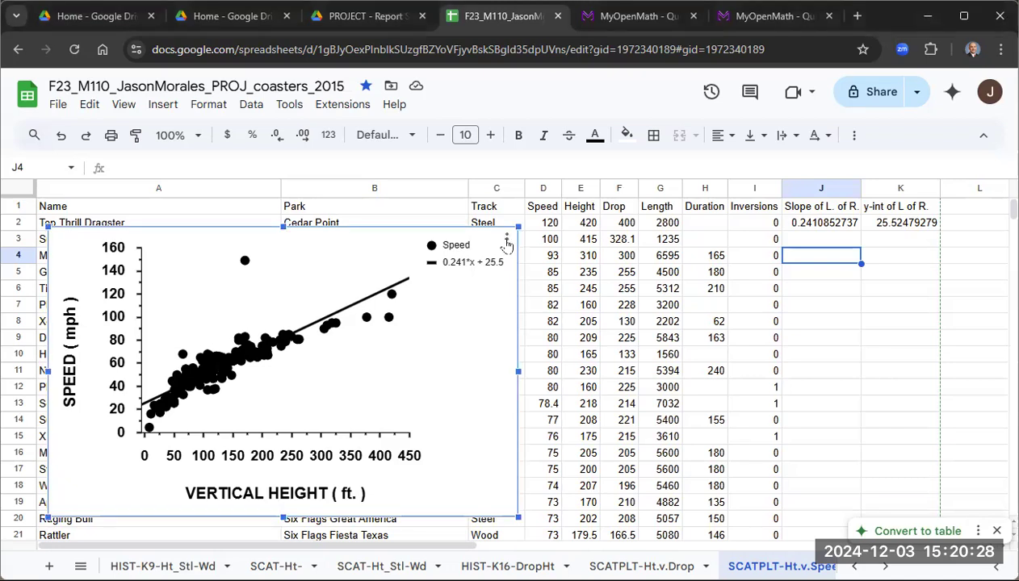
click(507, 240)
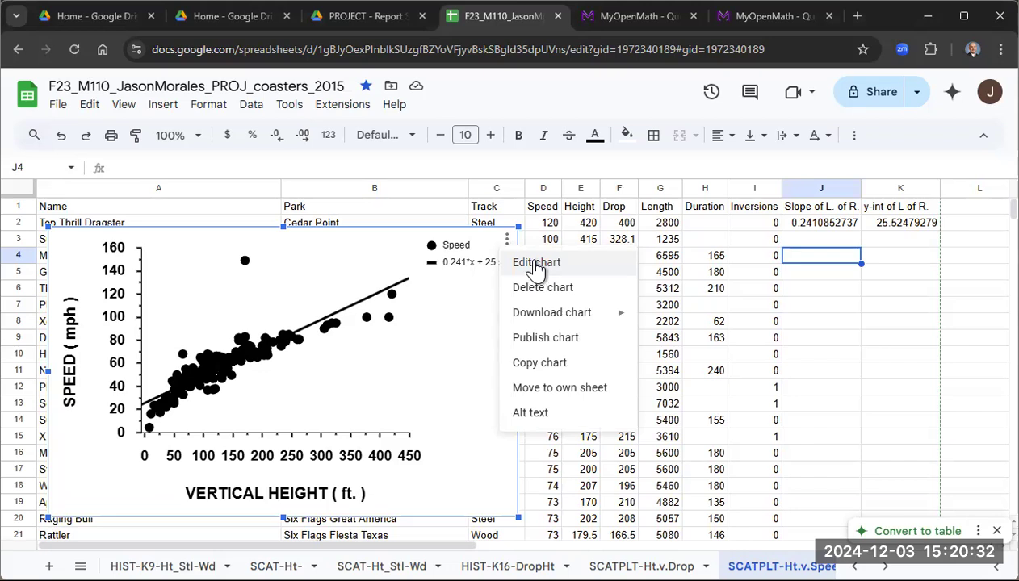
click(532, 266)
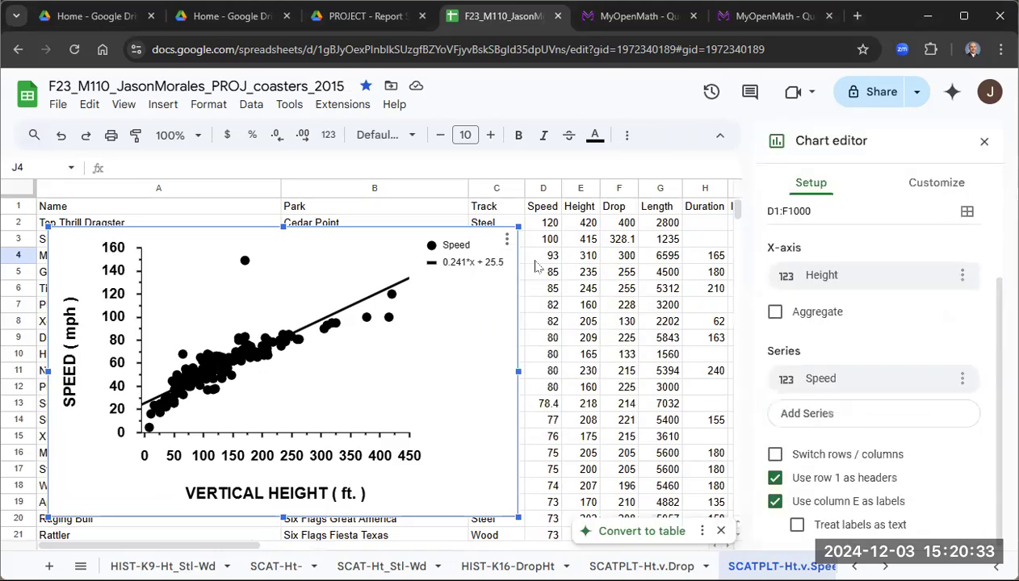
click(943, 187)
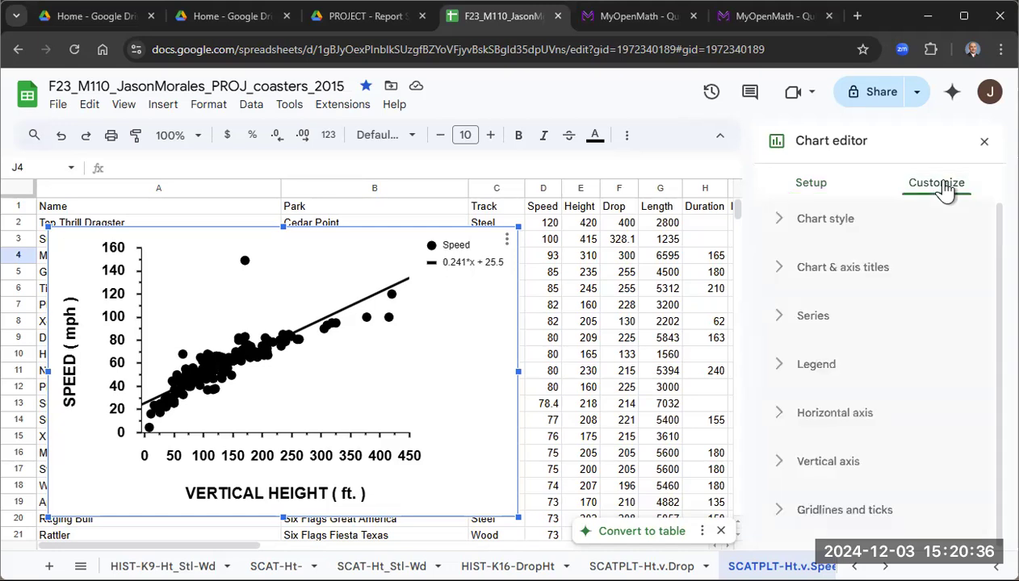
click(778, 318)
scroll(825, 357, down, 5)
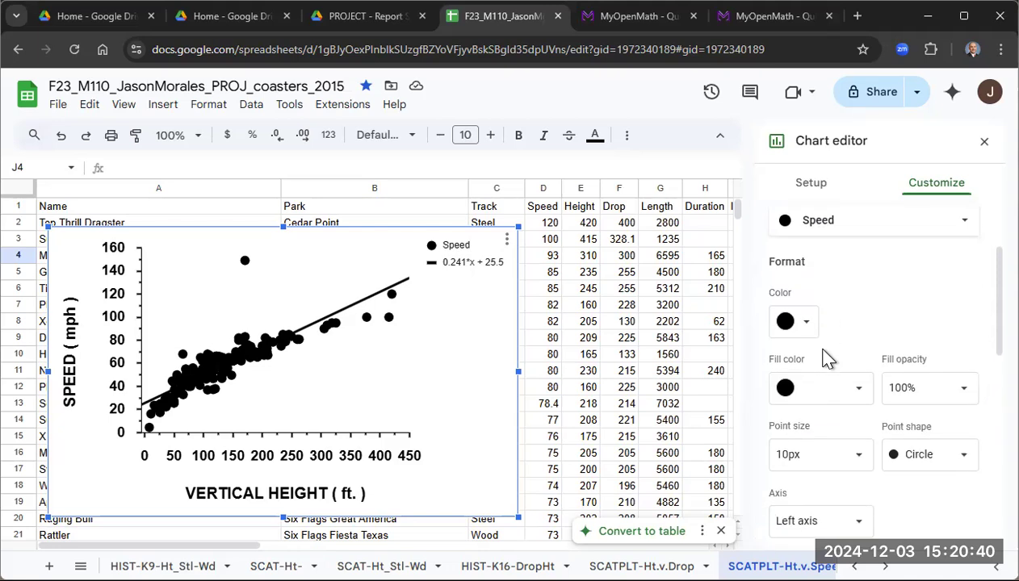
scroll(828, 355, down, 1)
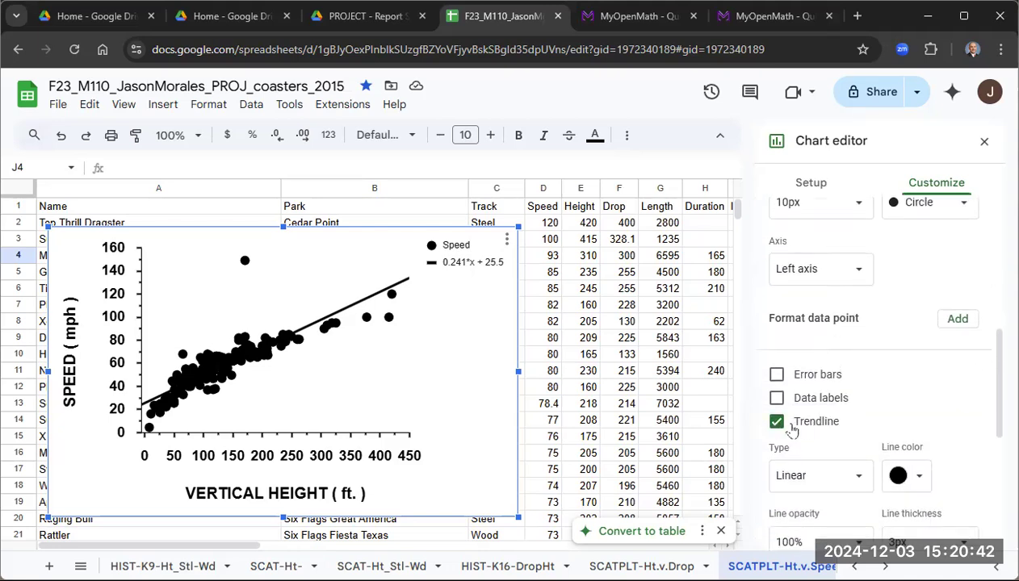
scroll(824, 426, down, 1)
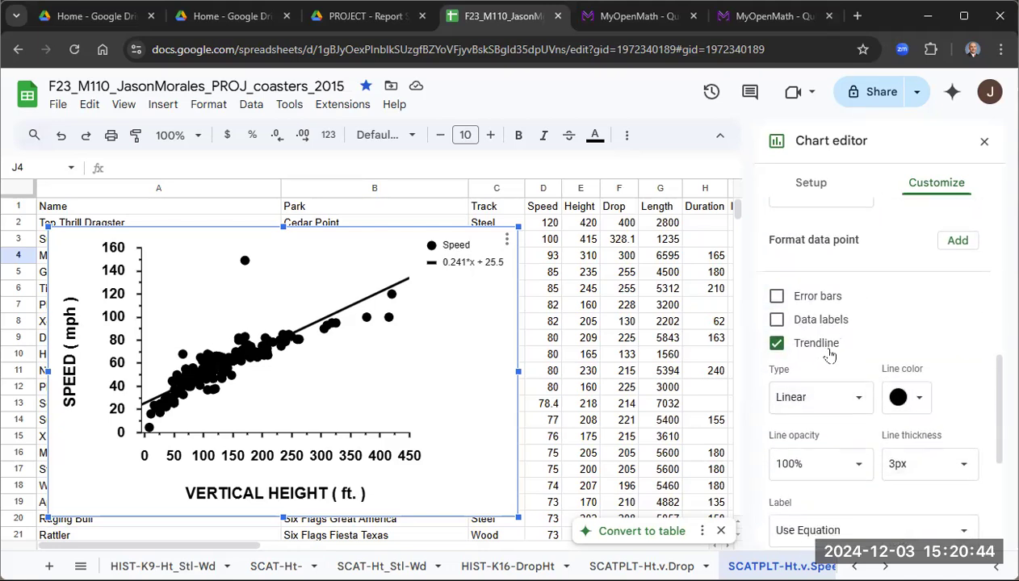
scroll(831, 347, down, 1)
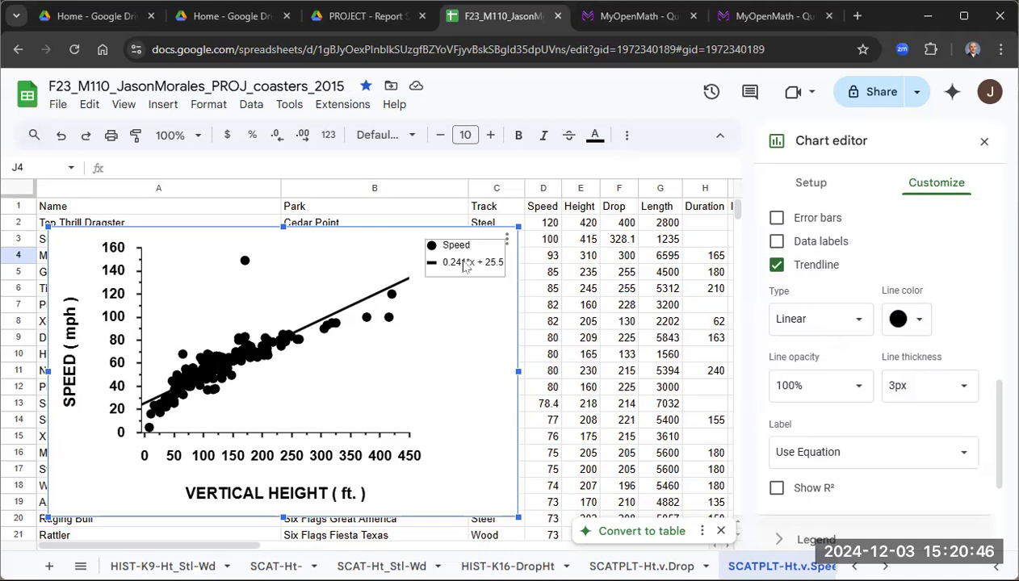
click(184, 394)
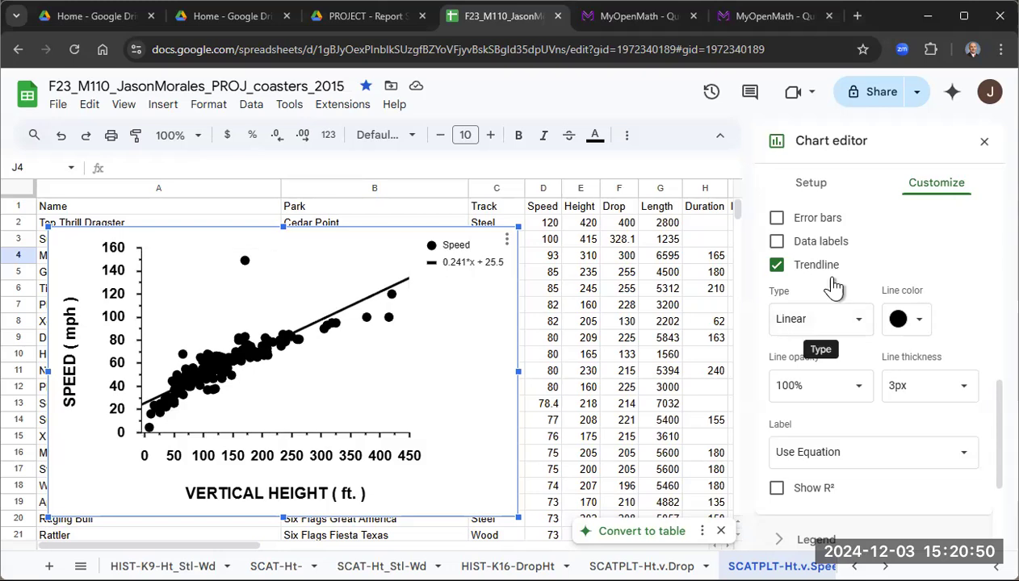
scroll(835, 316, down, 2)
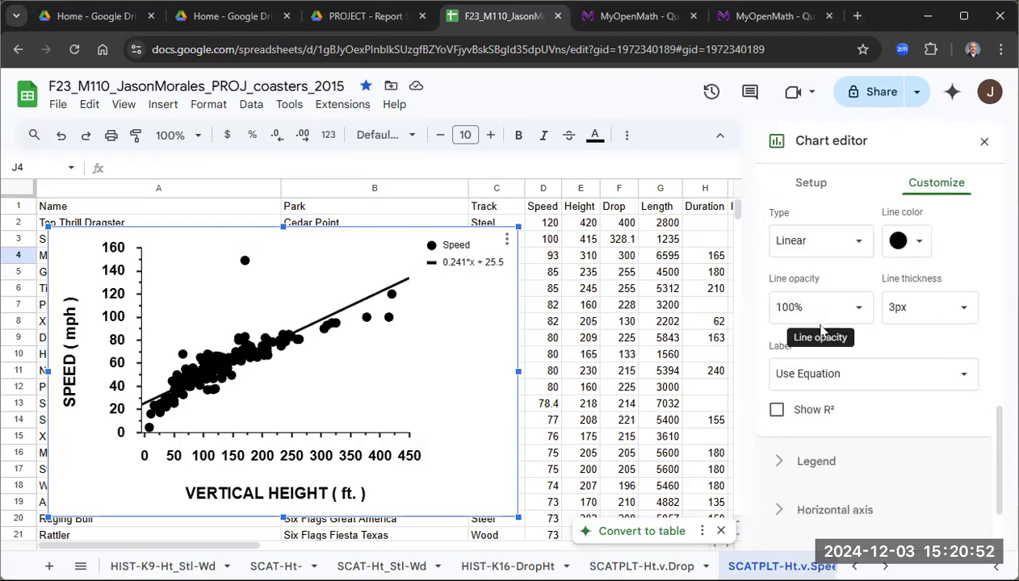
click(776, 411)
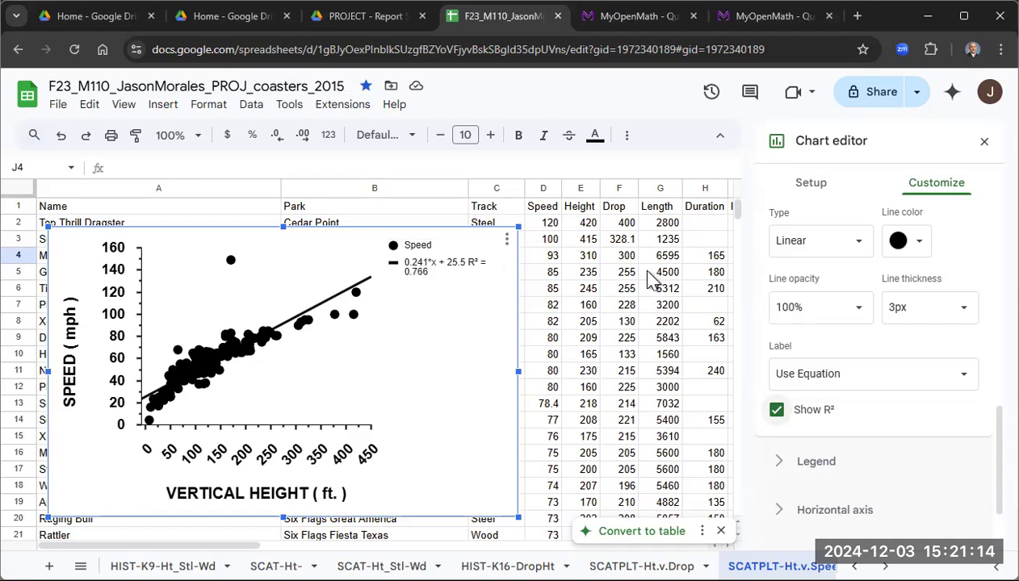
click(982, 141)
- Enter the label "Coeff. of Determination (r2)" in cell J4
double_click(809, 259)
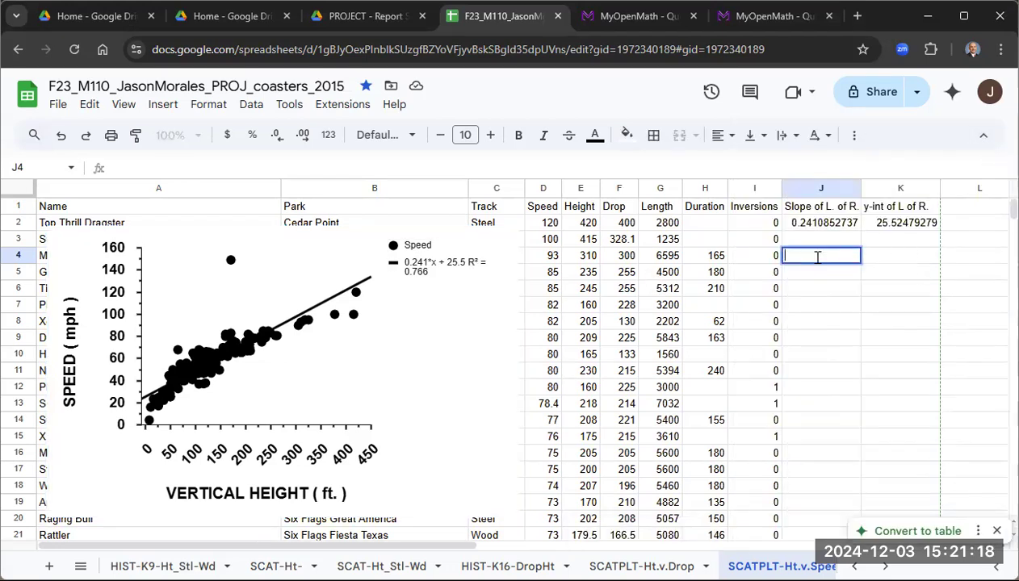
text(Coef)
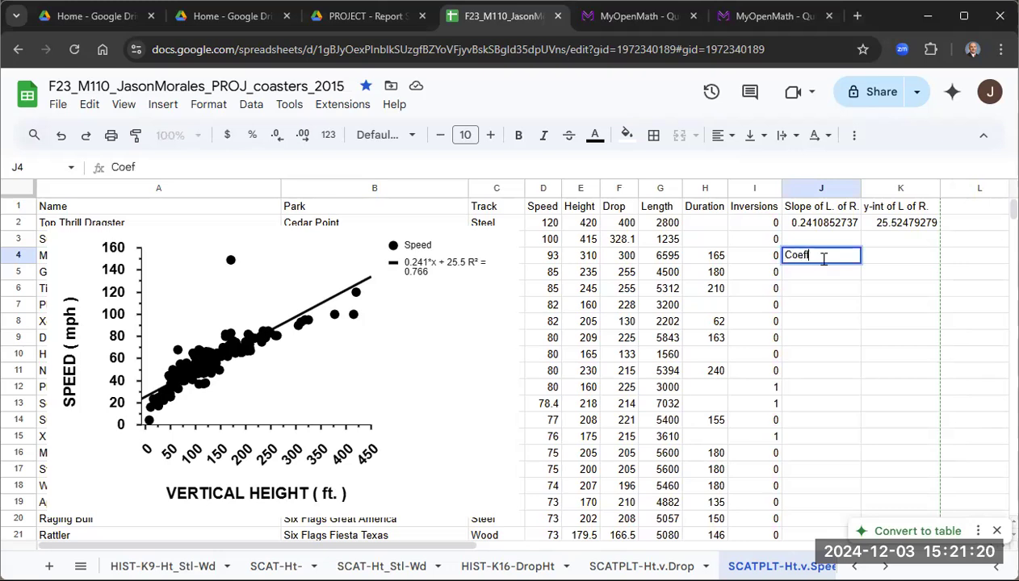
text(f. of De)
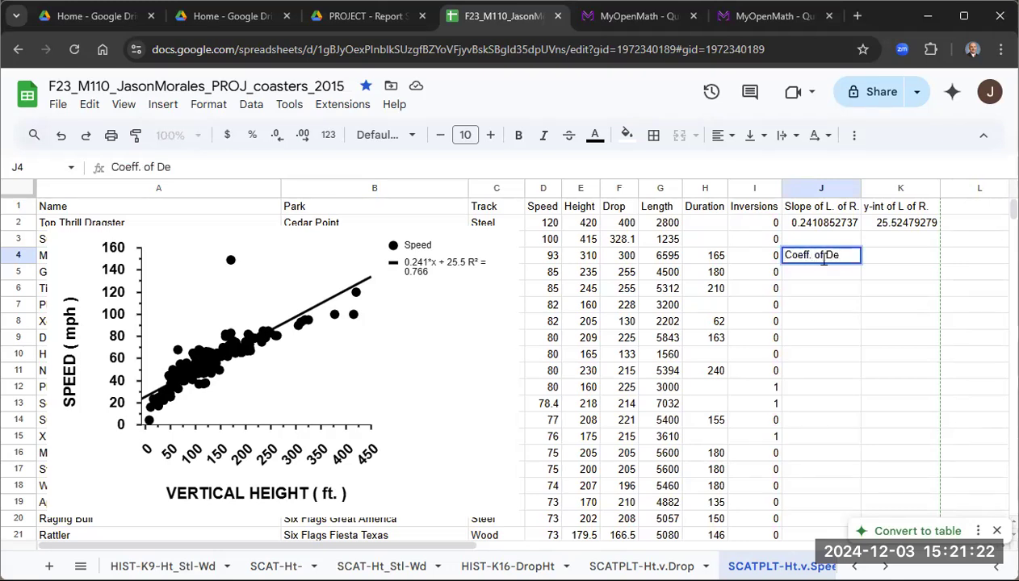
text(termina)
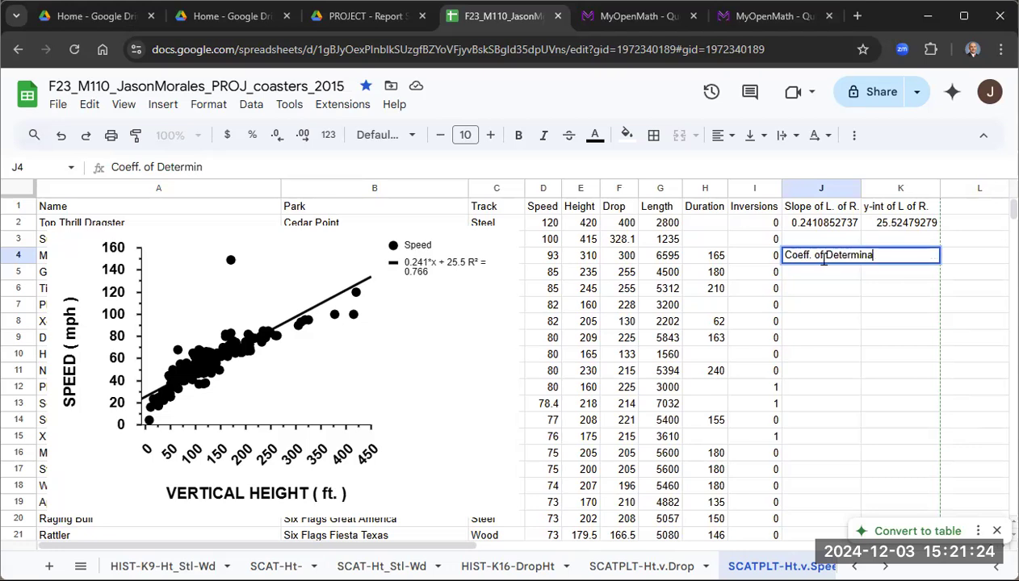
text(tion (r2)
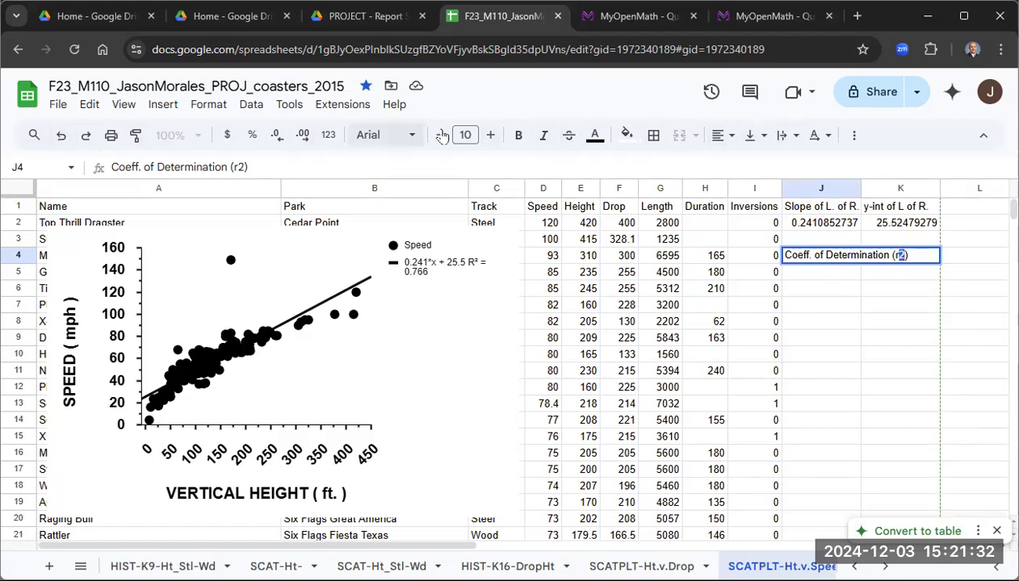
click(916, 254)
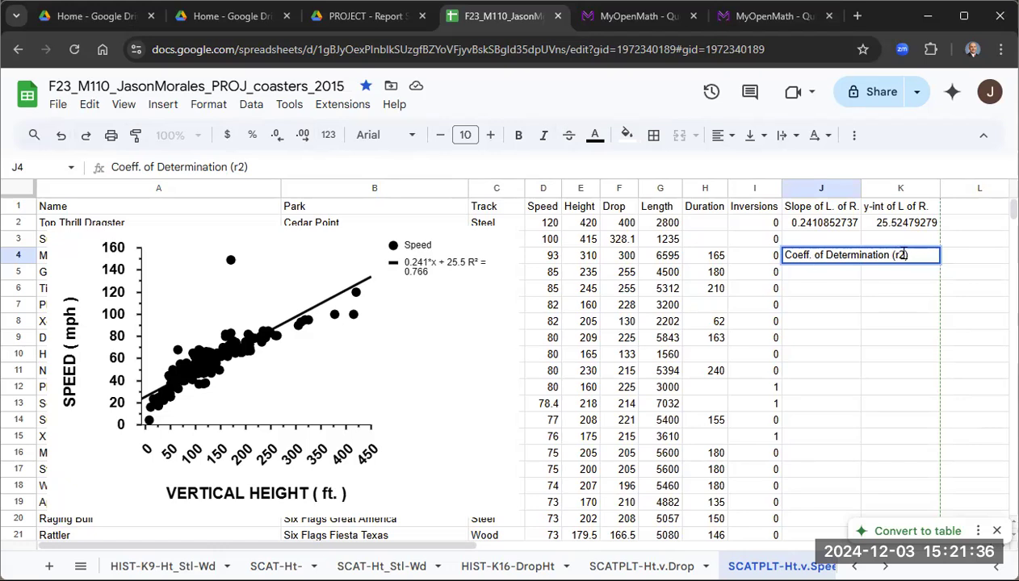
- Enter the chart's R² value, 0.766, in cell J5 below the coefficient of determination label
click(834, 278)
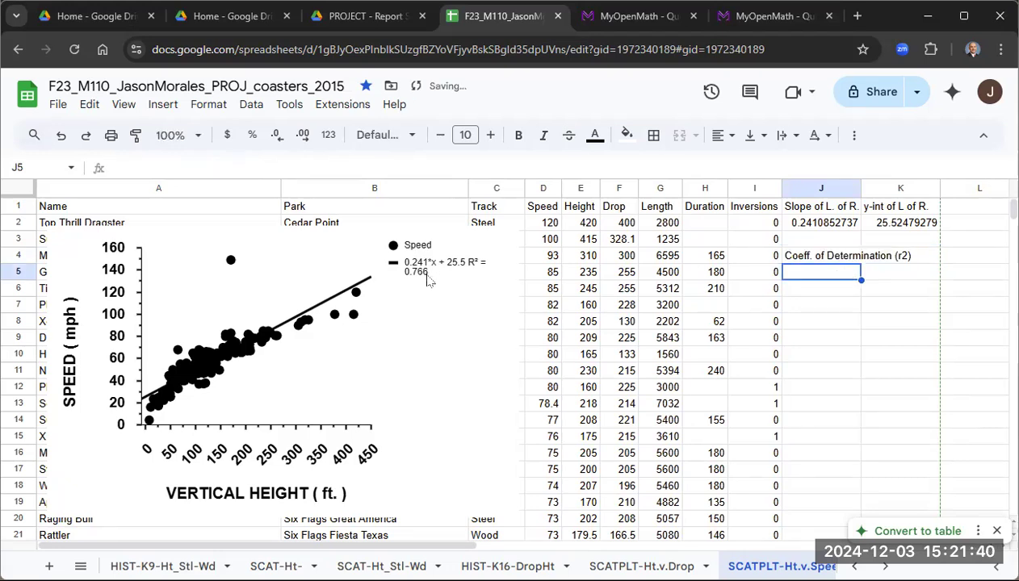
text(0.)
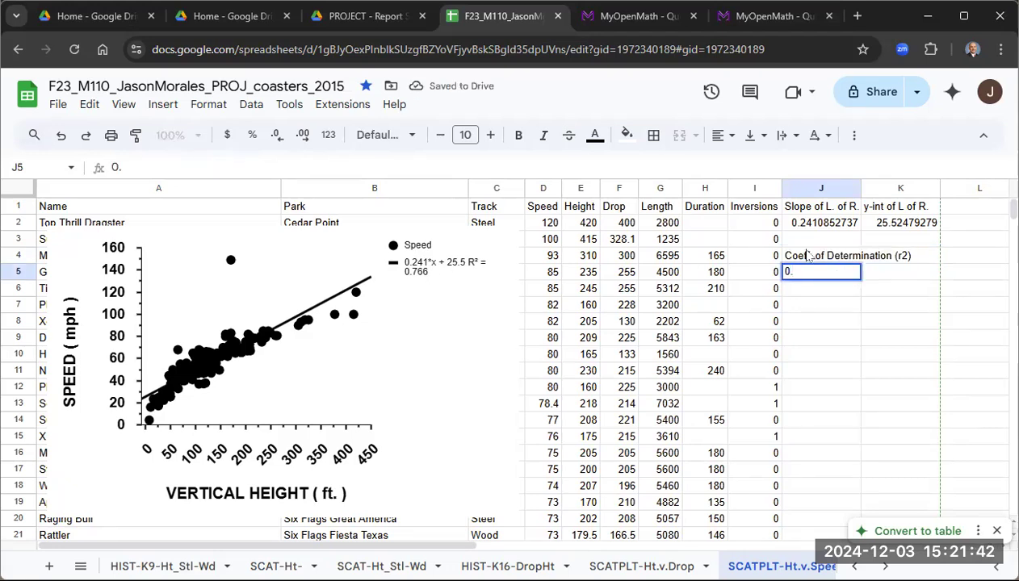
text(766)
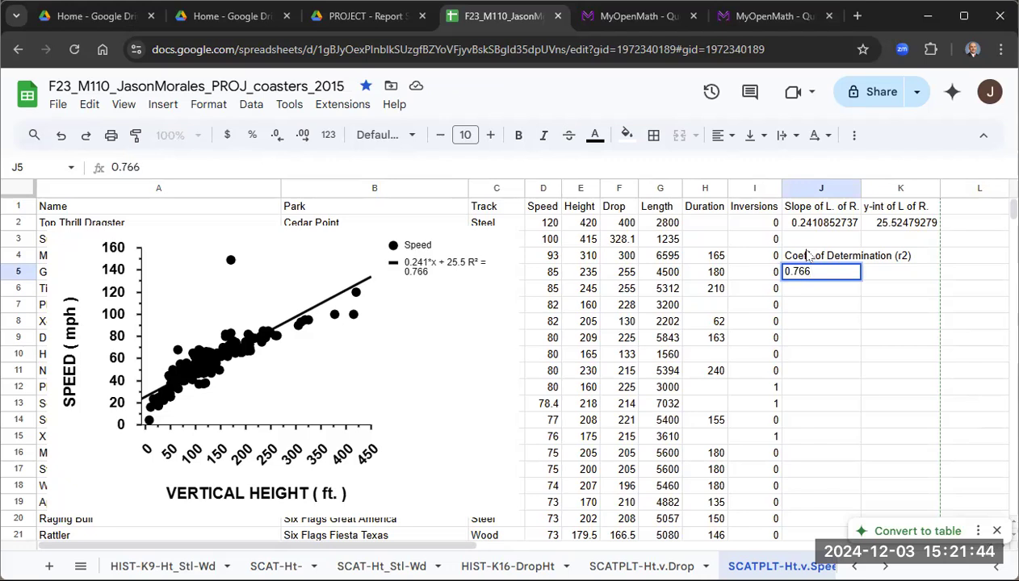
- Enter the label "Correlation Coefficient (r)" in cell J6
click(803, 297)
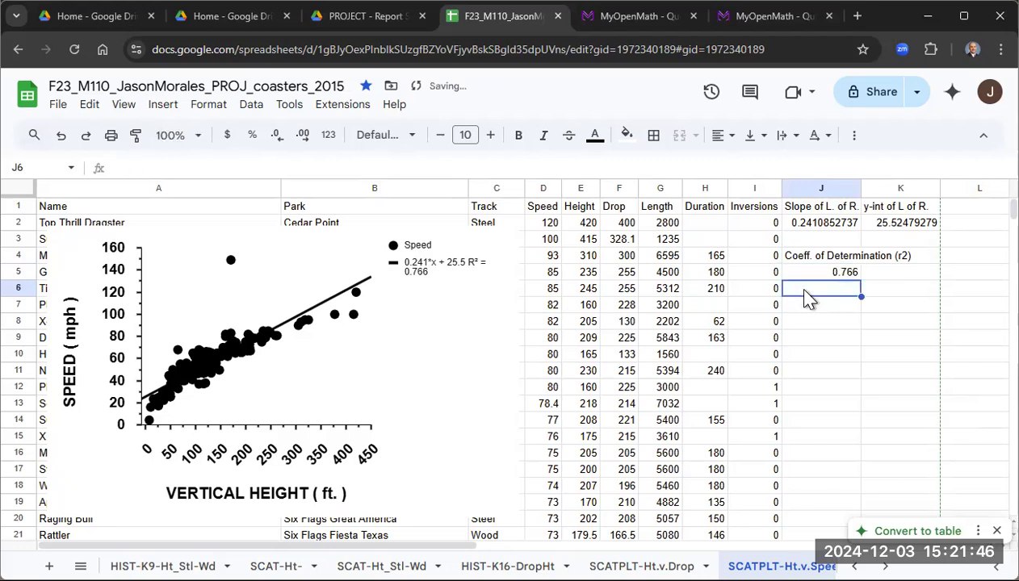
double_click(805, 288)
text(Correlation Coefficeint ient (r)
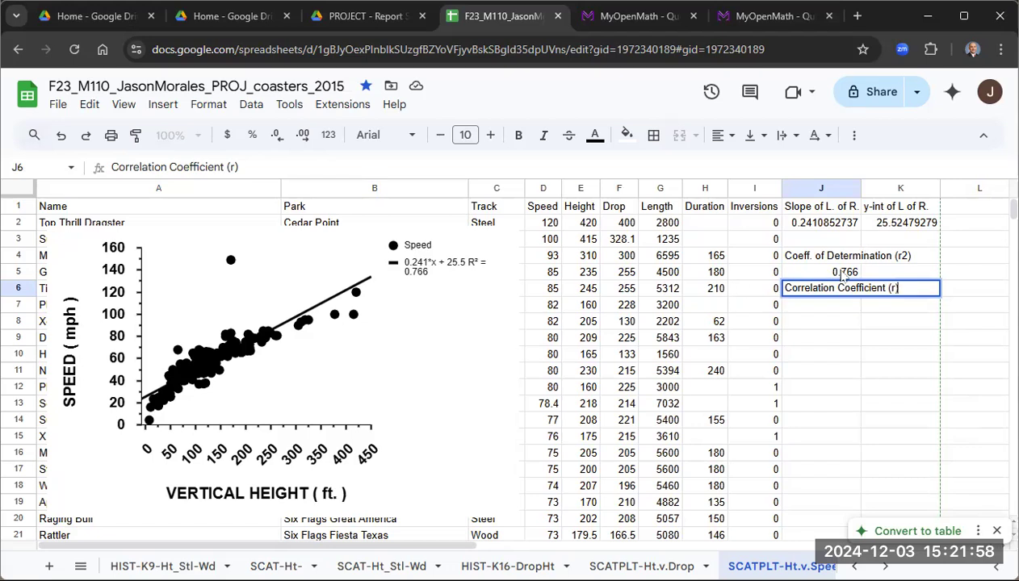
click(843, 274)
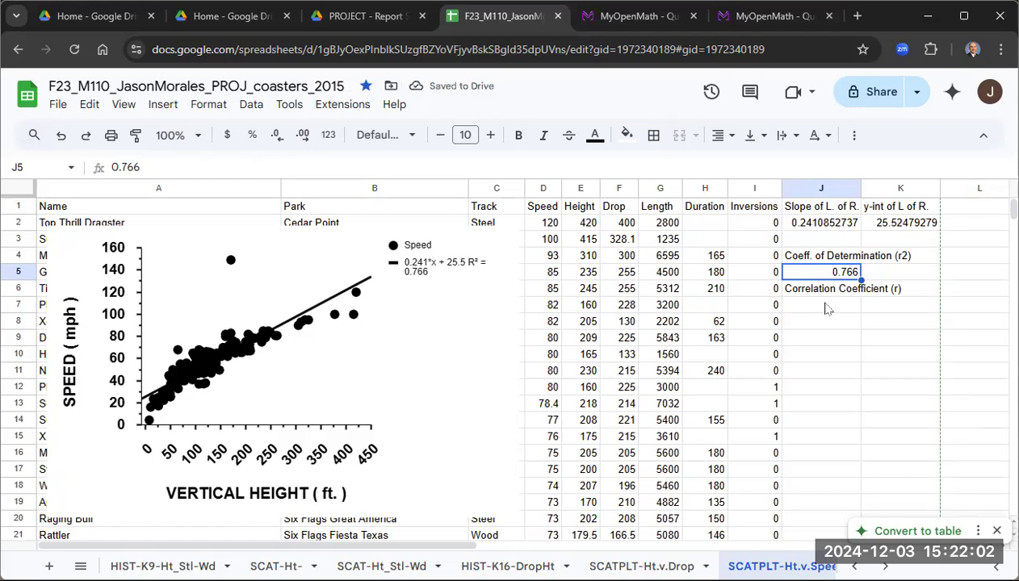
- Calculate the correlation coefficient in cell J7 with =SQRT(J5) and reject the suggested autofill
double_click(824, 303)
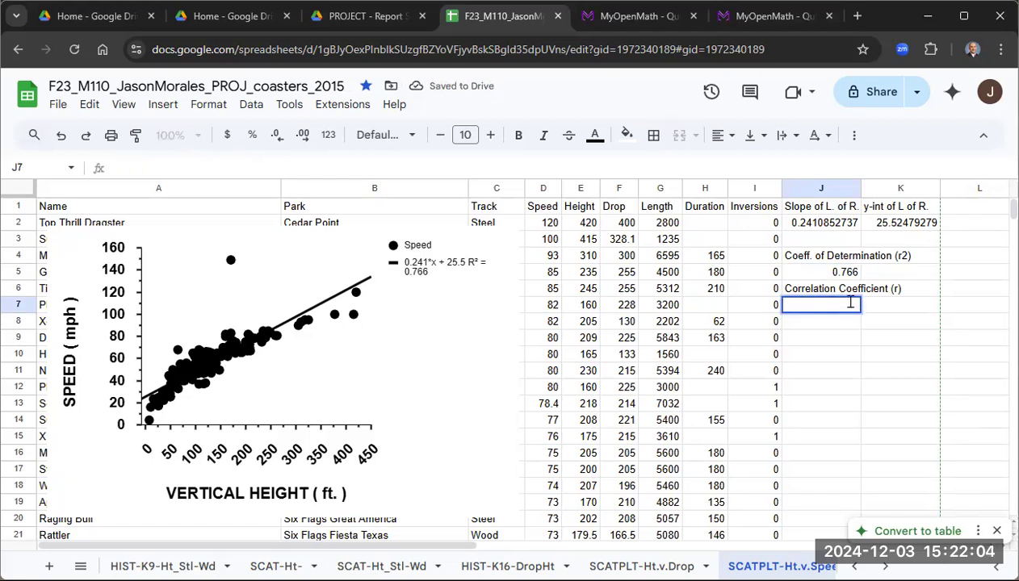
text(=)
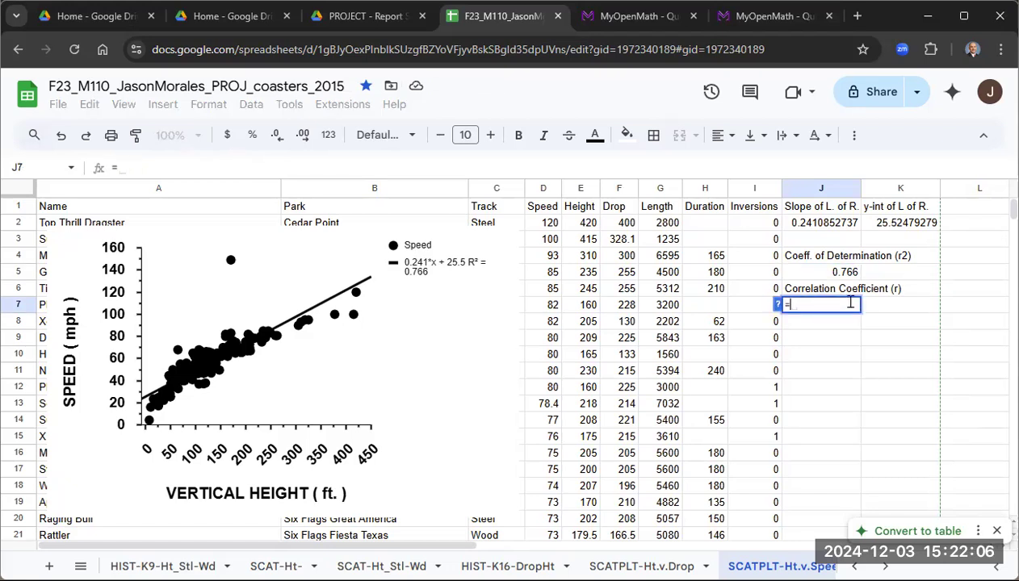
text(sqr)
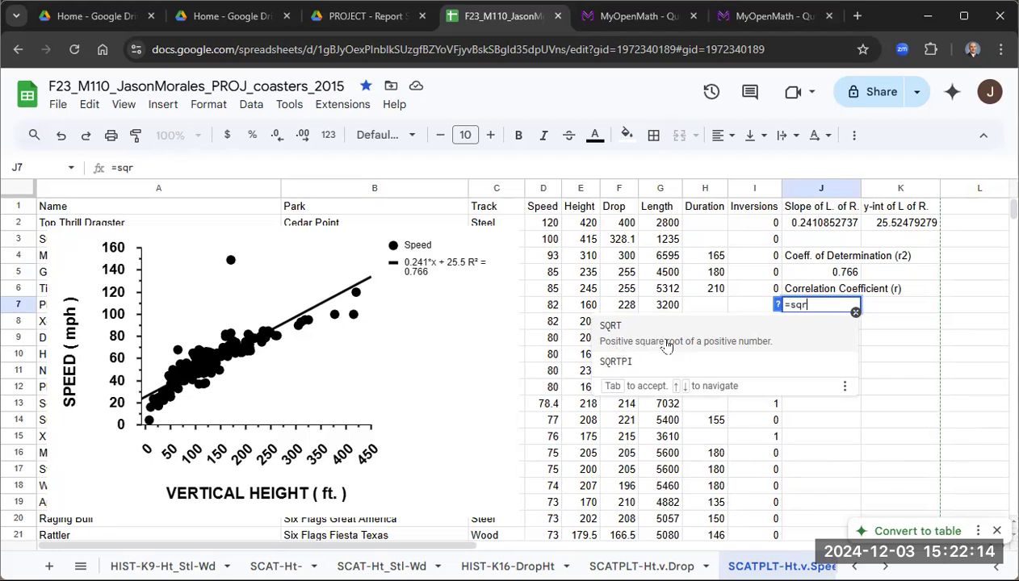
click(615, 340)
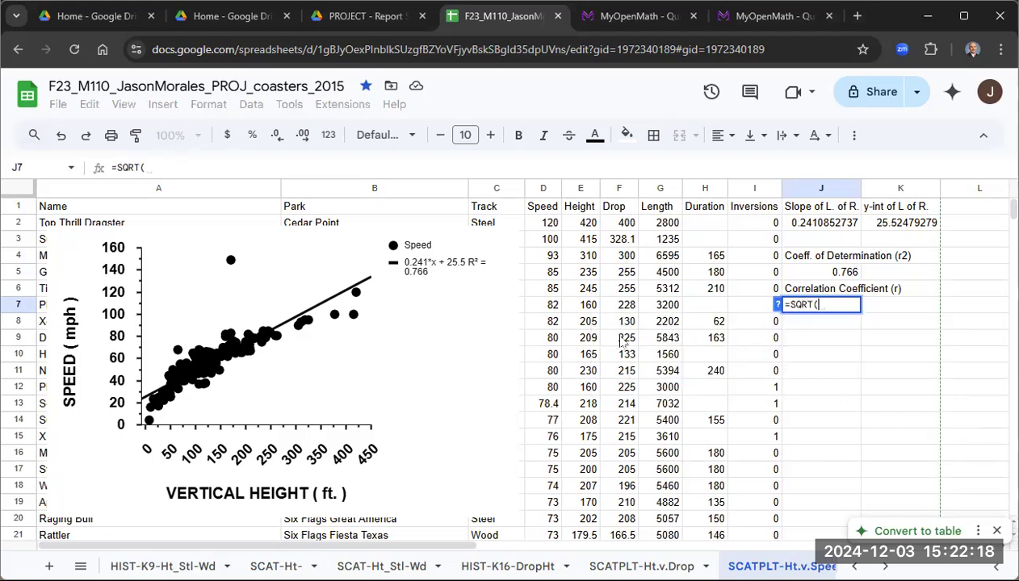
click(847, 272)
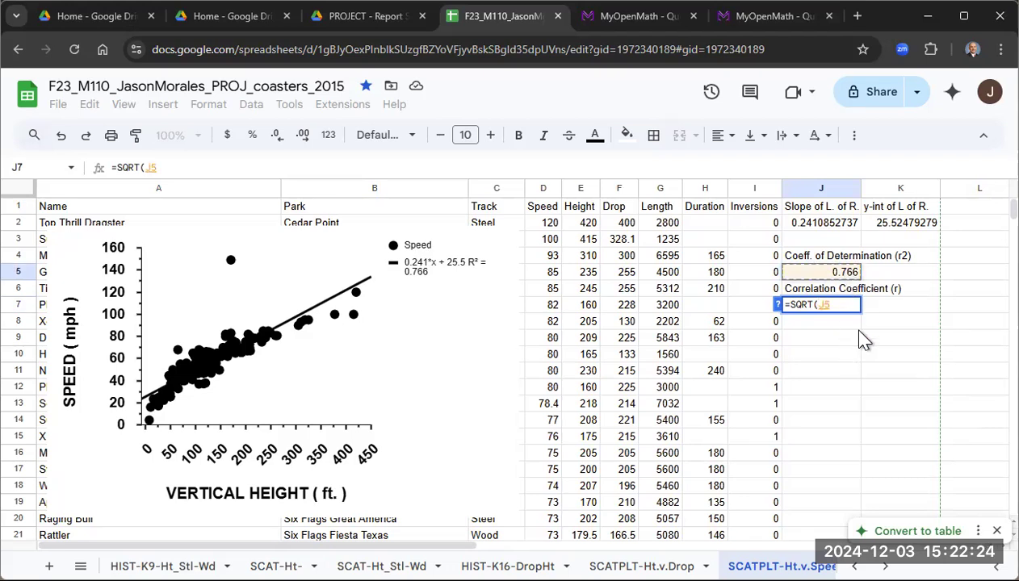
text())
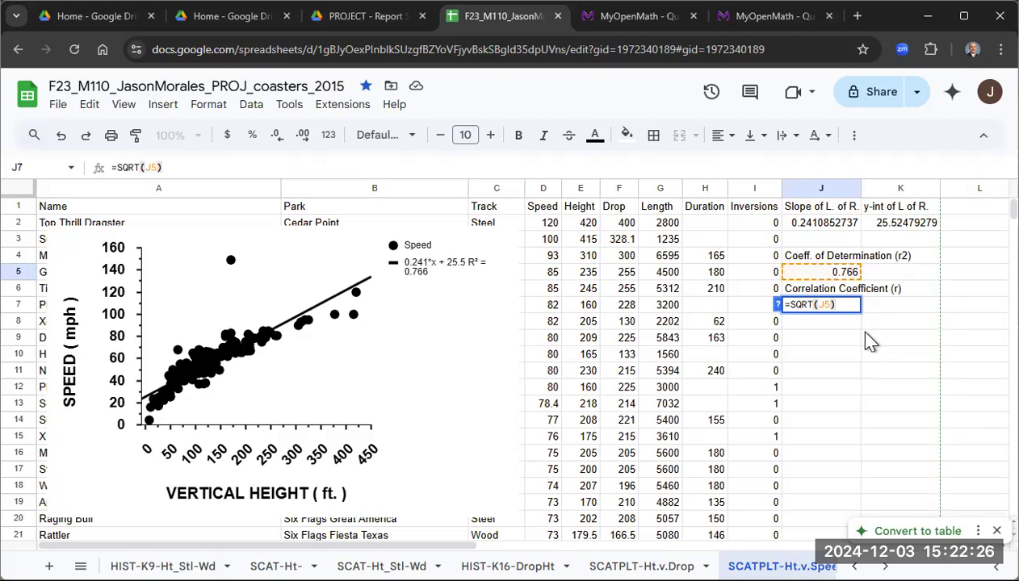
key(Return)
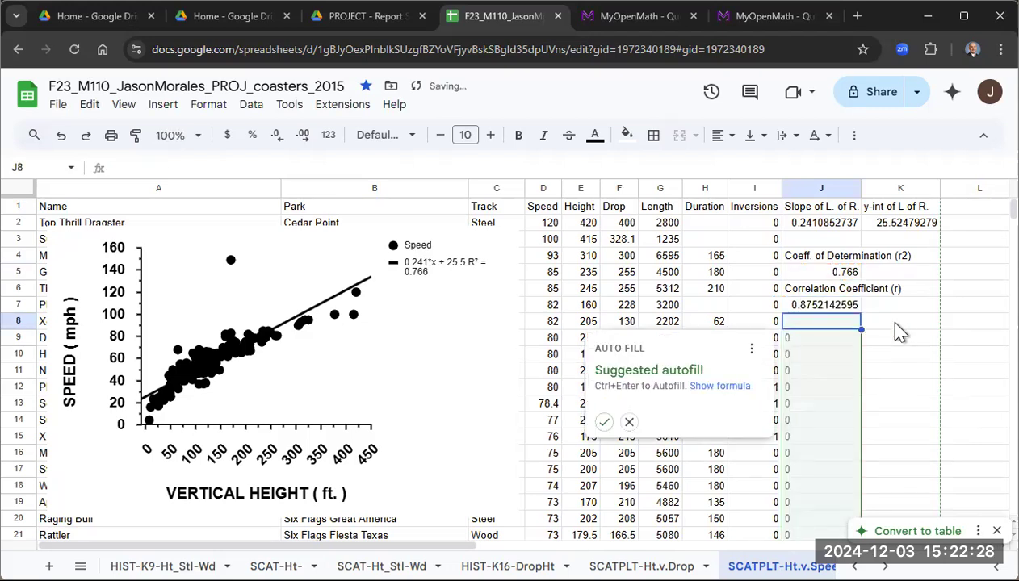
click(628, 424)
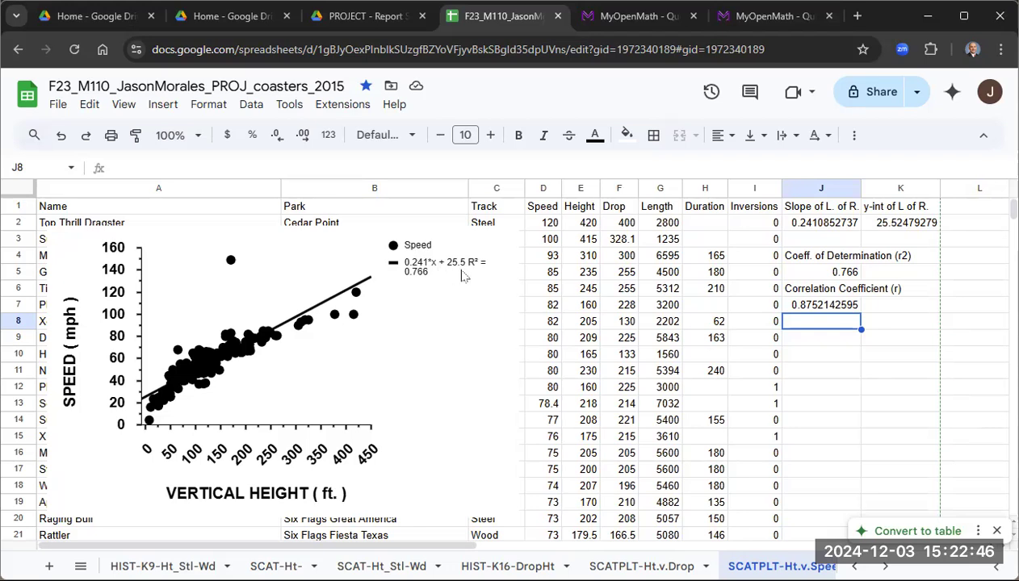
- Open the scatter chart for editing, examine the Speed series' trendline label and Show R² settings, and close the chart editor
click(449, 296)
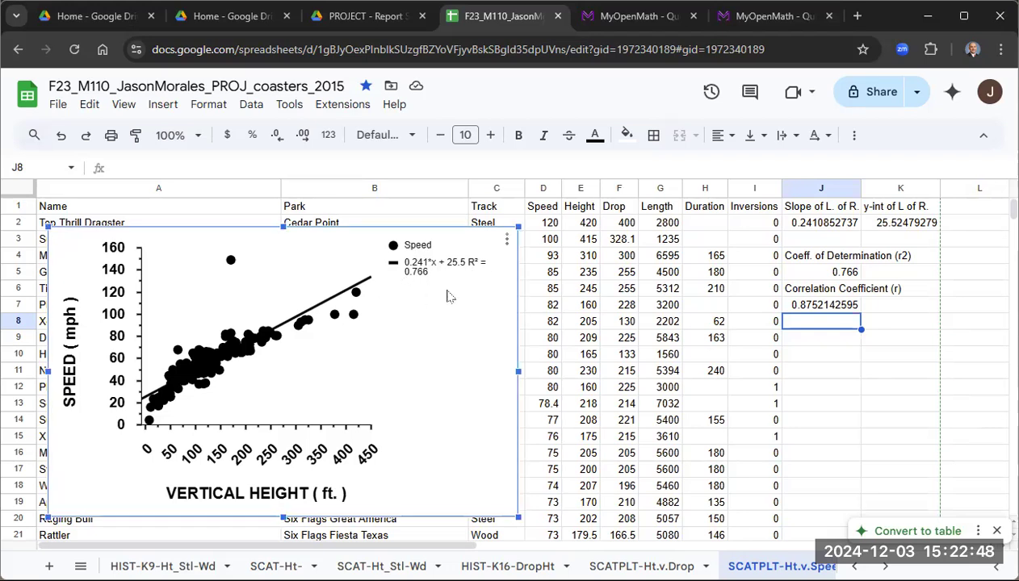
click(507, 238)
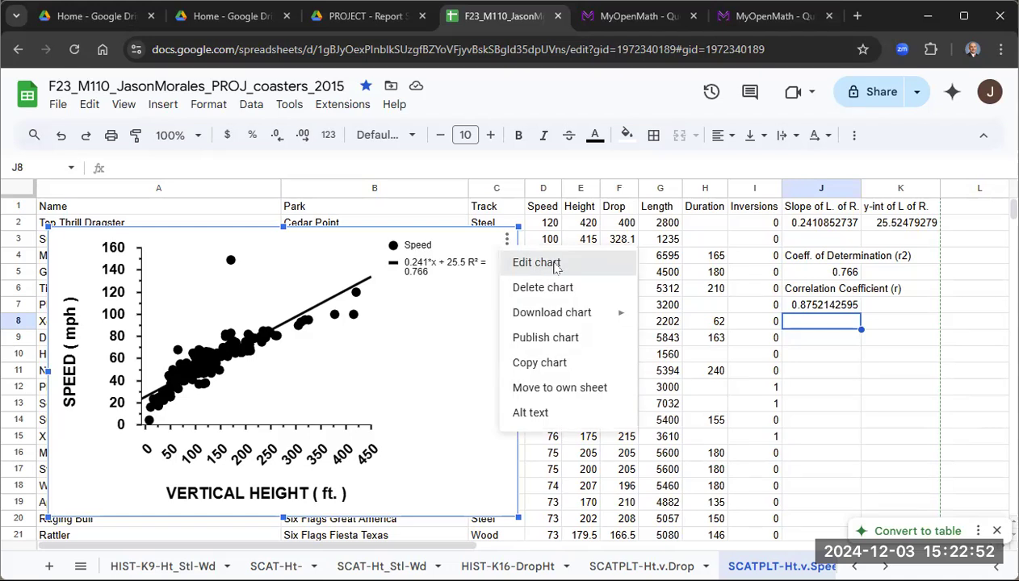
click(536, 263)
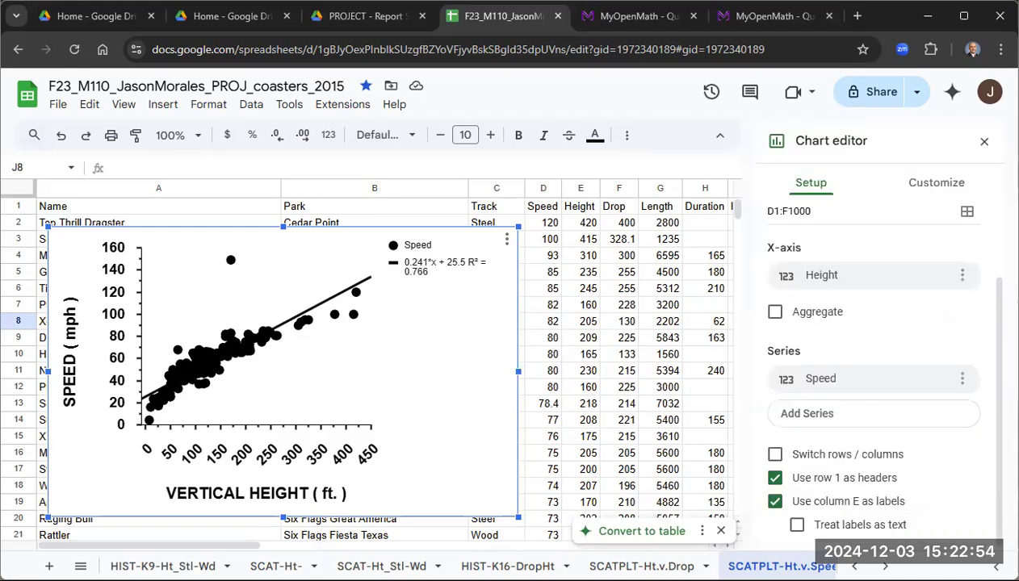
click(939, 184)
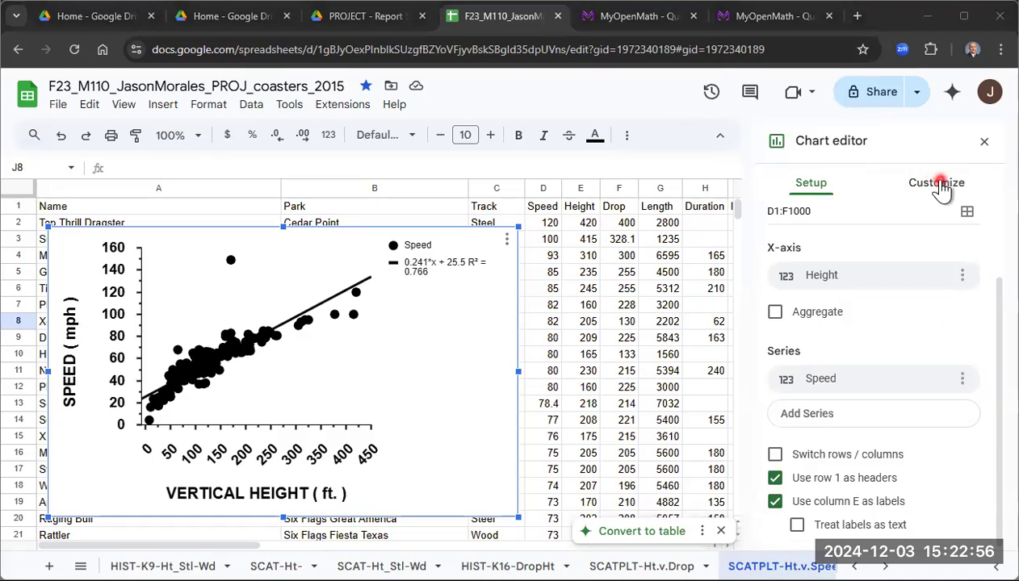
click(836, 317)
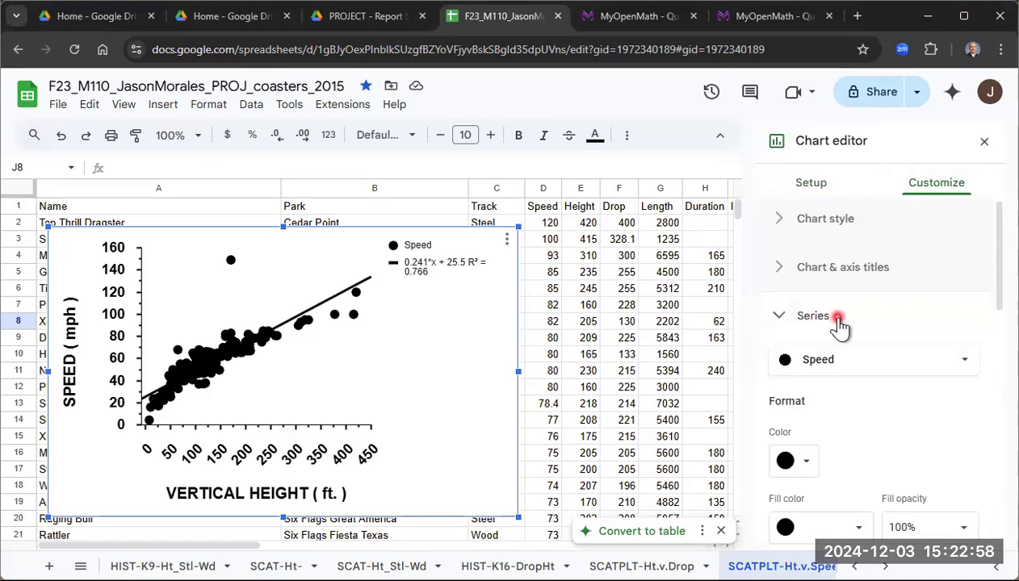
scroll(839, 323, down, 7)
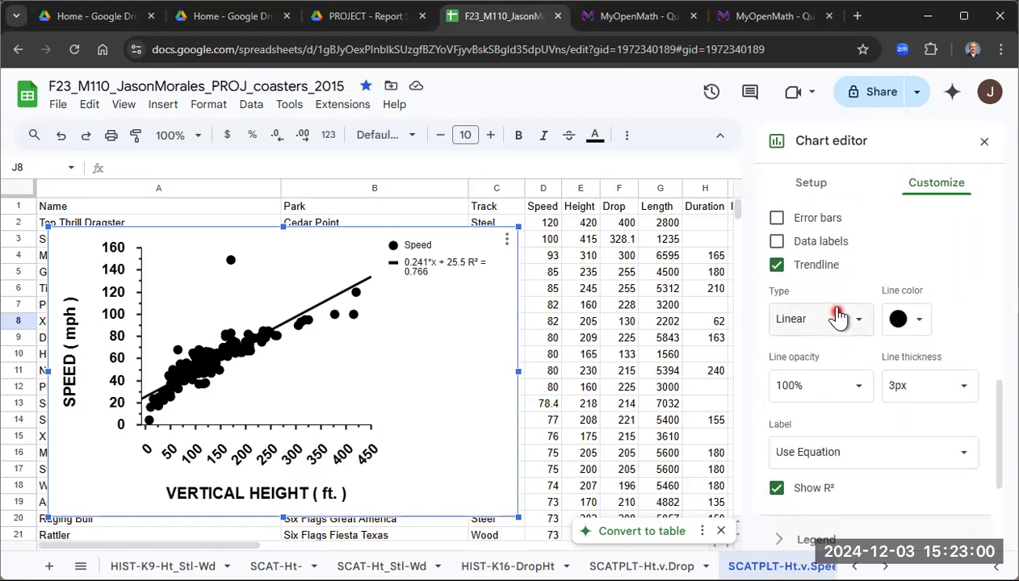
click(777, 489)
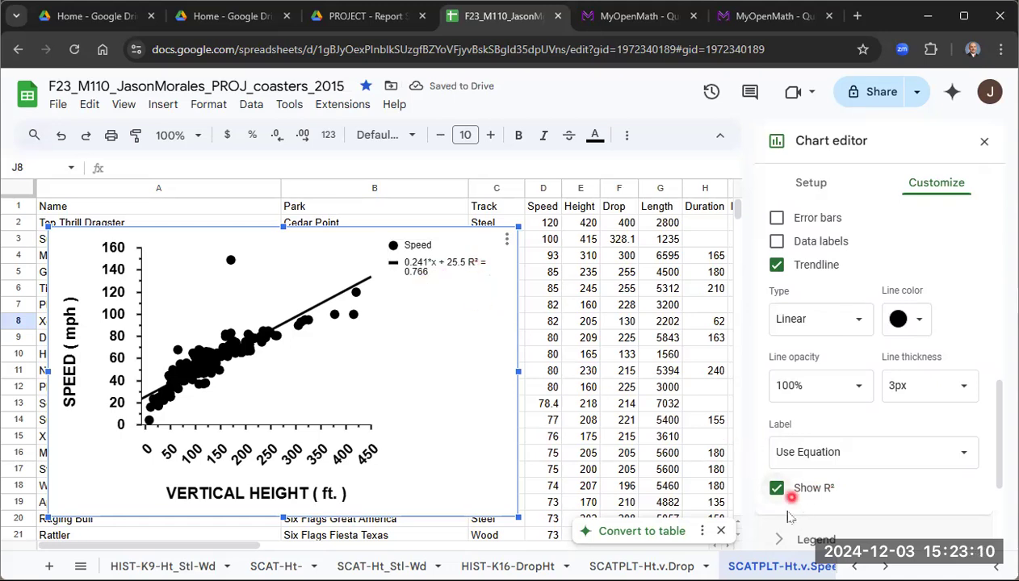
click(984, 142)
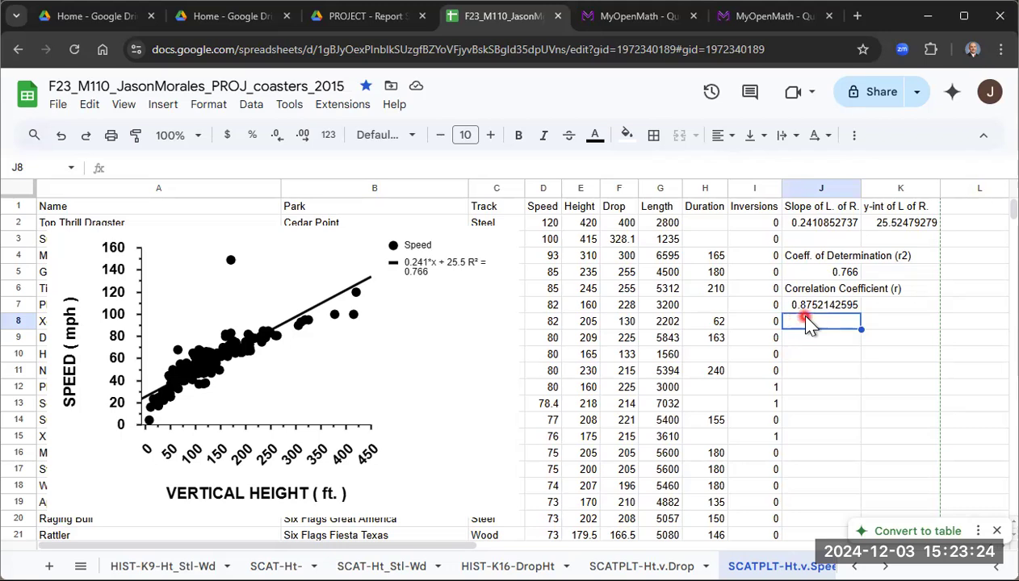
- Insert the statistical function CORREL in cell J8, below the square-root-based correlation coefficient
click(166, 113)
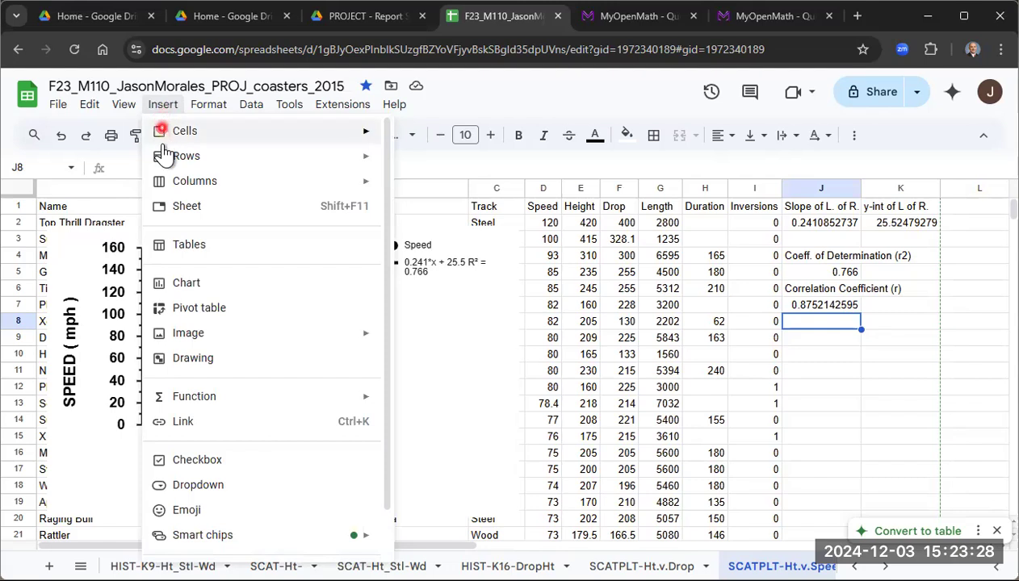
mouse_move(206, 410)
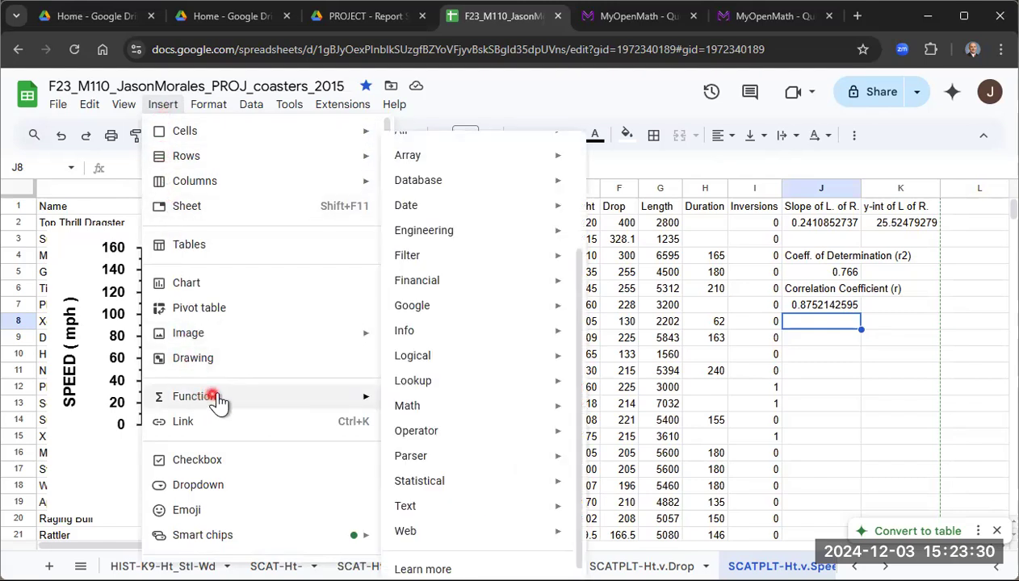
mouse_move(434, 387)
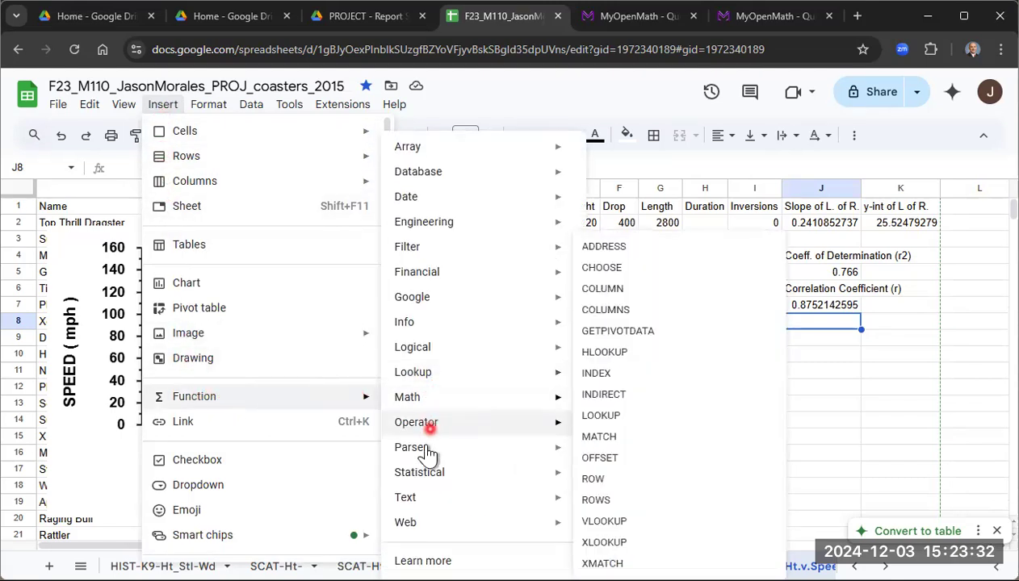
mouse_move(423, 483)
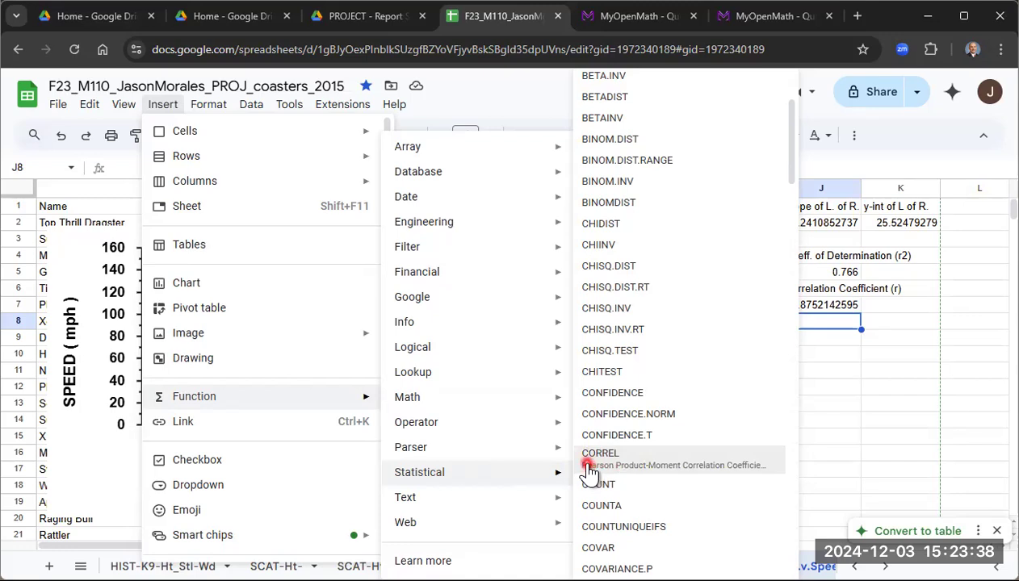
click(642, 465)
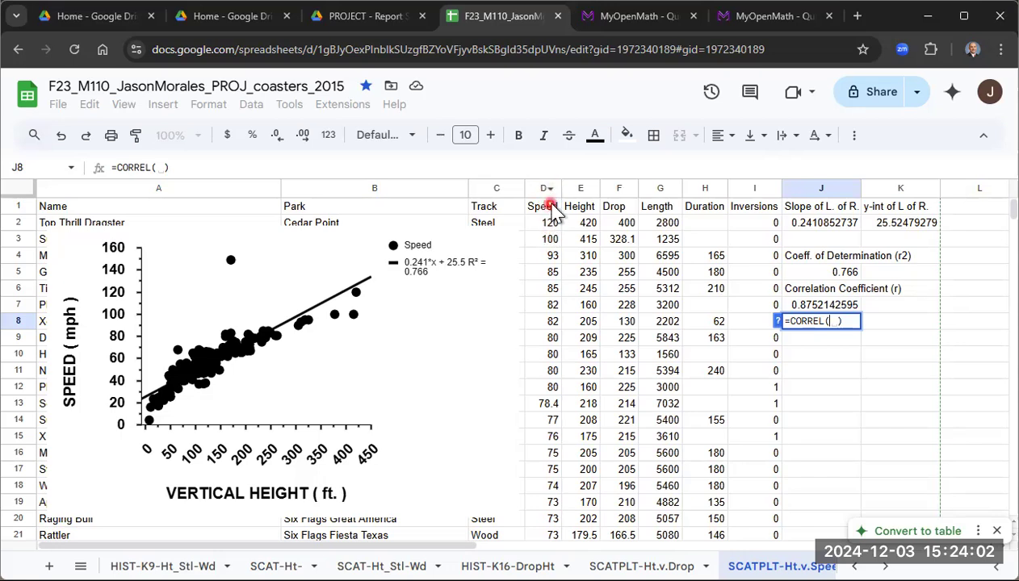
- Complete the CORREL formula in J8 with the speed range D2:D242 and height range E2:E242, and select the cell
click(155, 169)
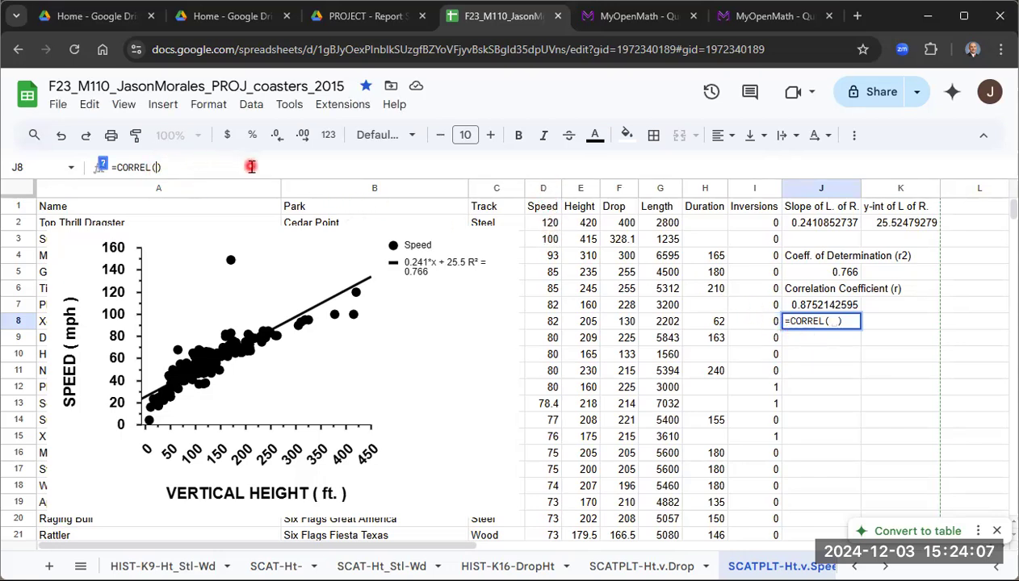
text(d2:d)
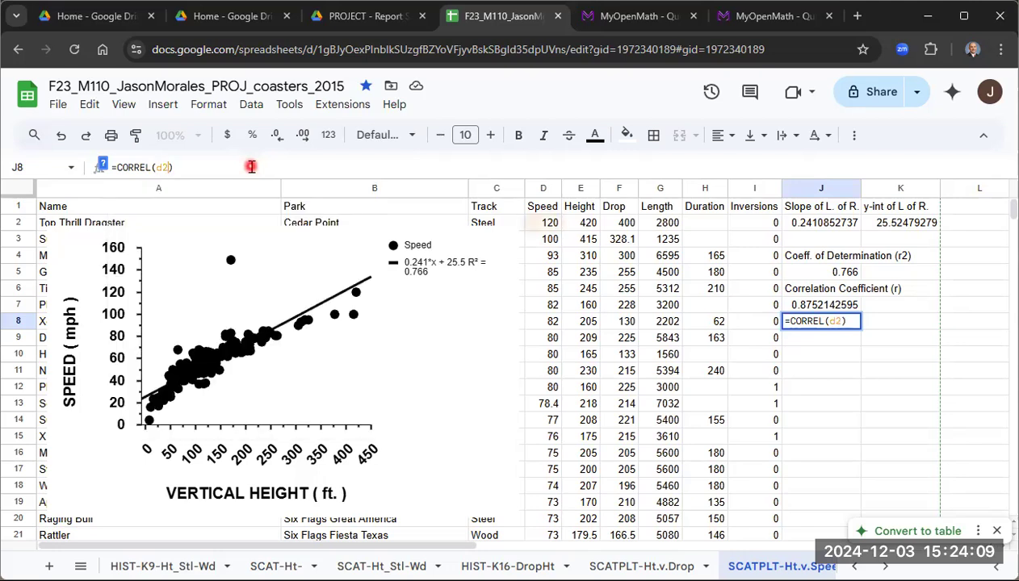
text(242)
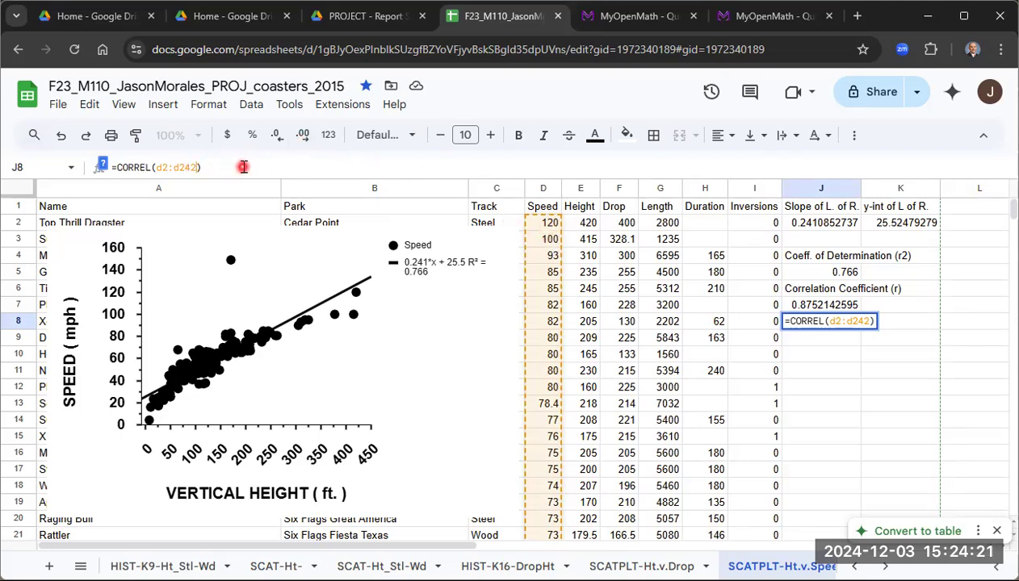
text(,)
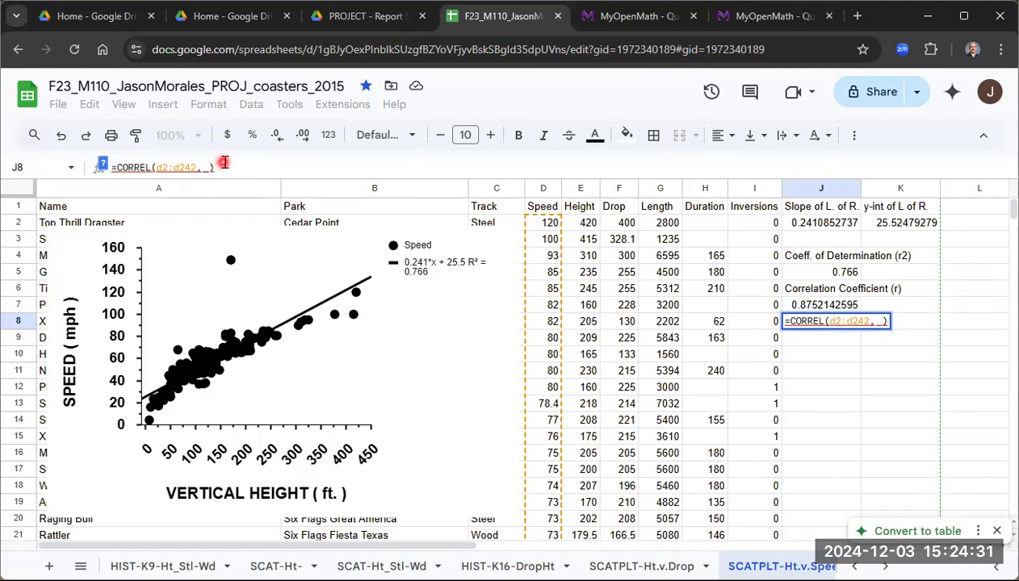
text(e2:e)
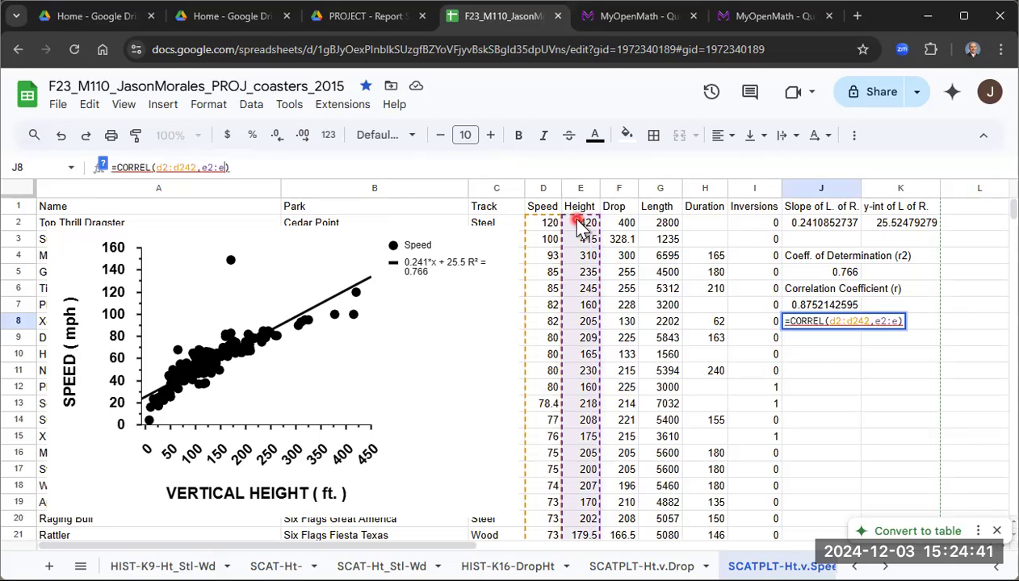
text(42)
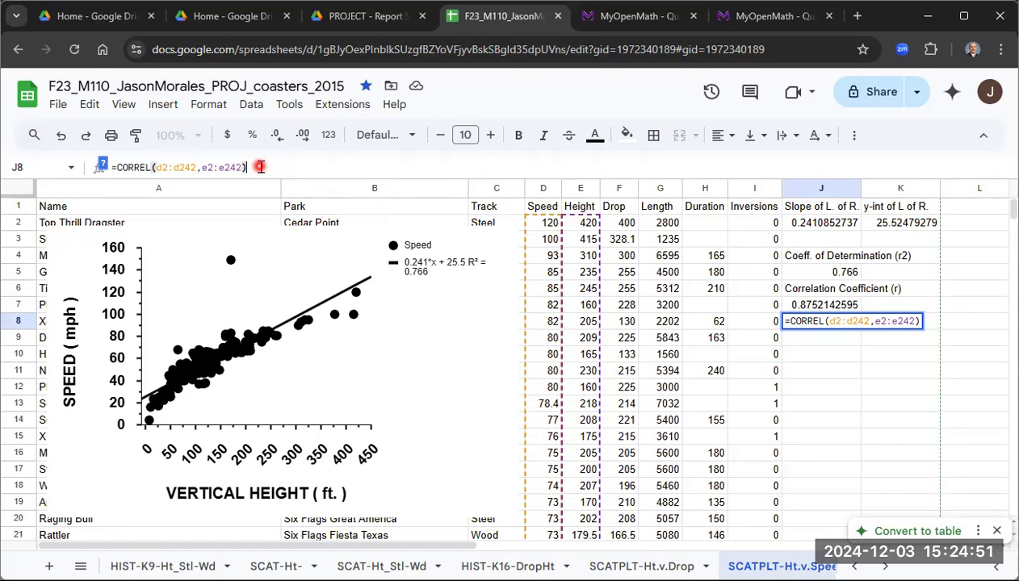
key(Return)
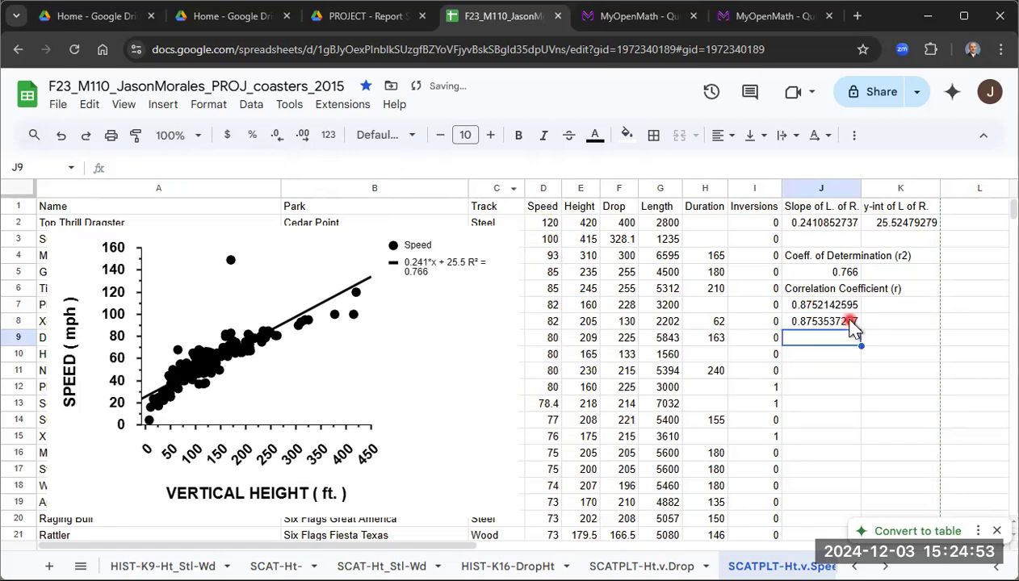
click(848, 326)
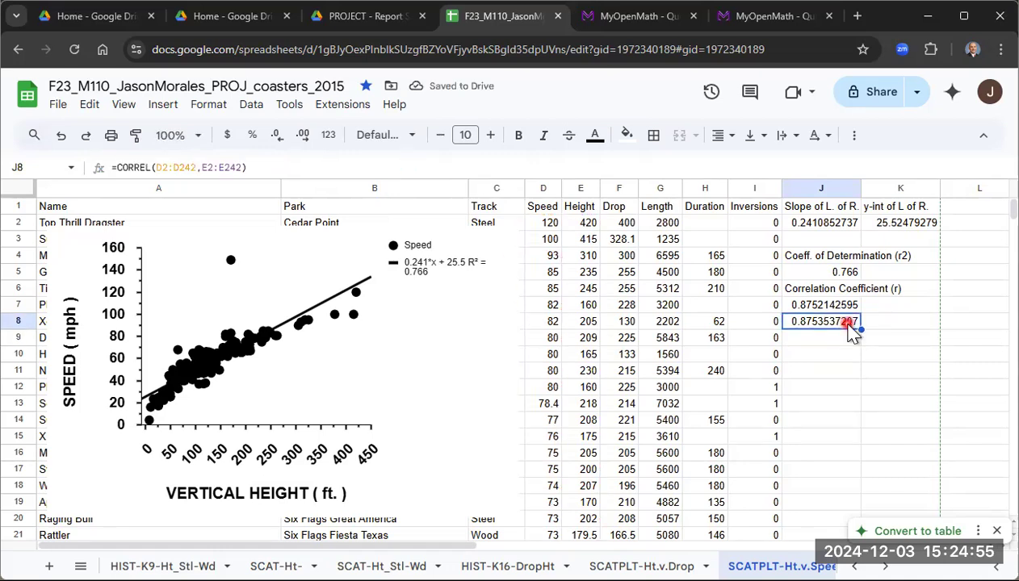